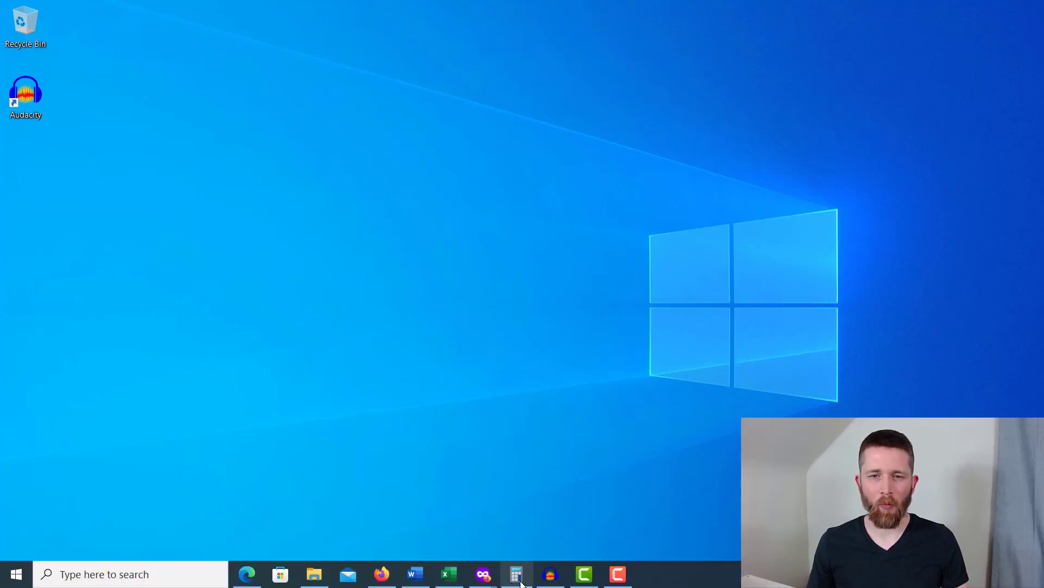
Restore the 'Test Sound' Audacity project window from the taskbar.
click(550, 574)
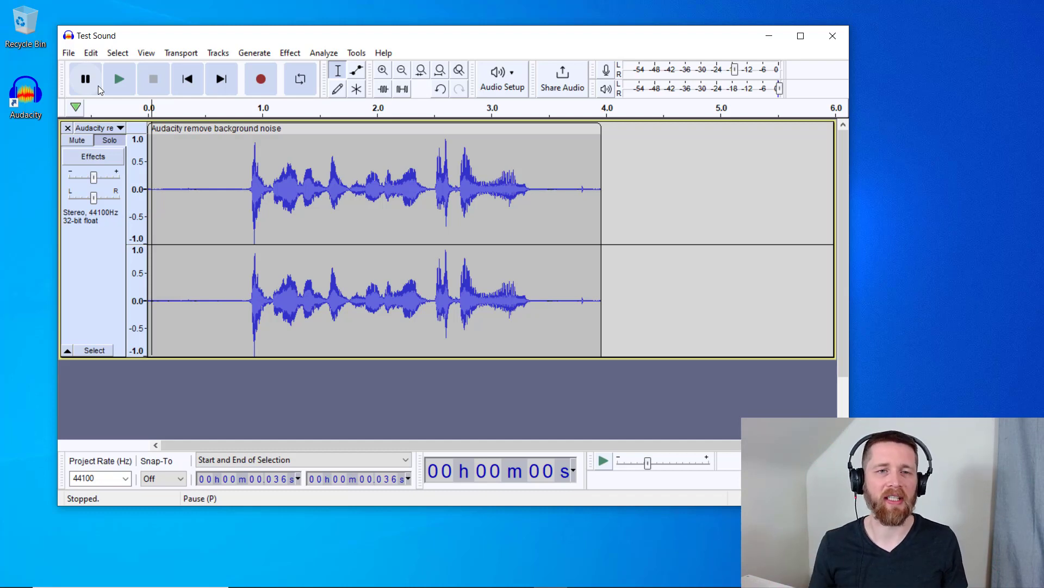
click(117, 79)
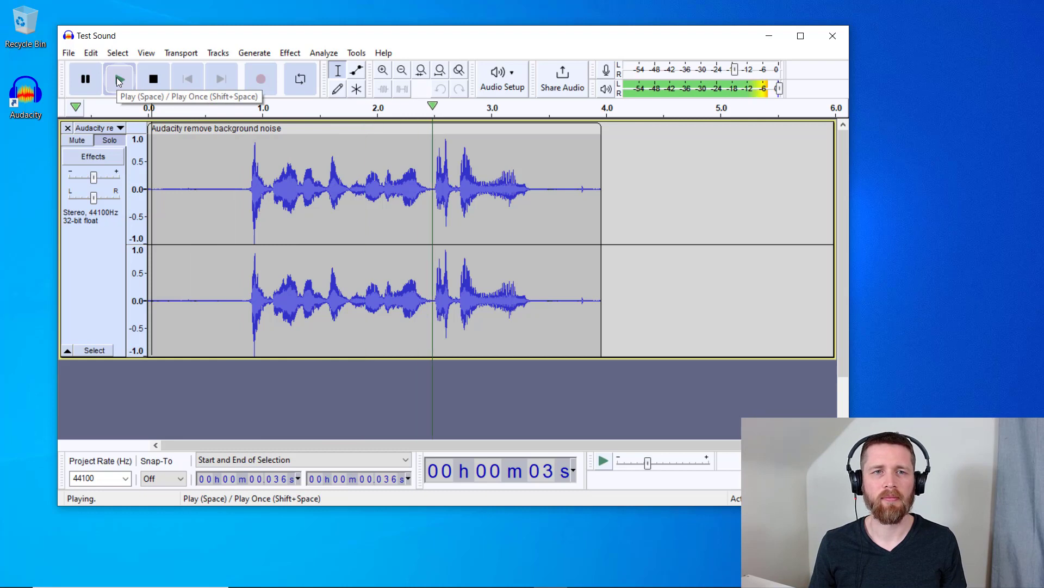
click(152, 80)
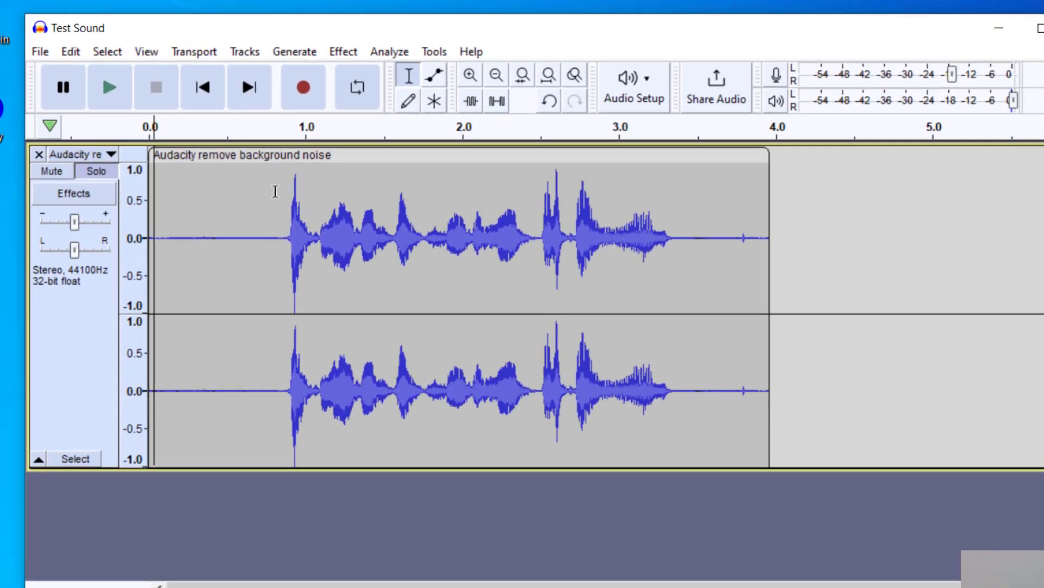
Select the noise-only stretch from the clip start to about 0.77 s and show the Noise Removal and Repair effects.
drag(242, 155, 195, 154)
drag(221, 208, 150, 212)
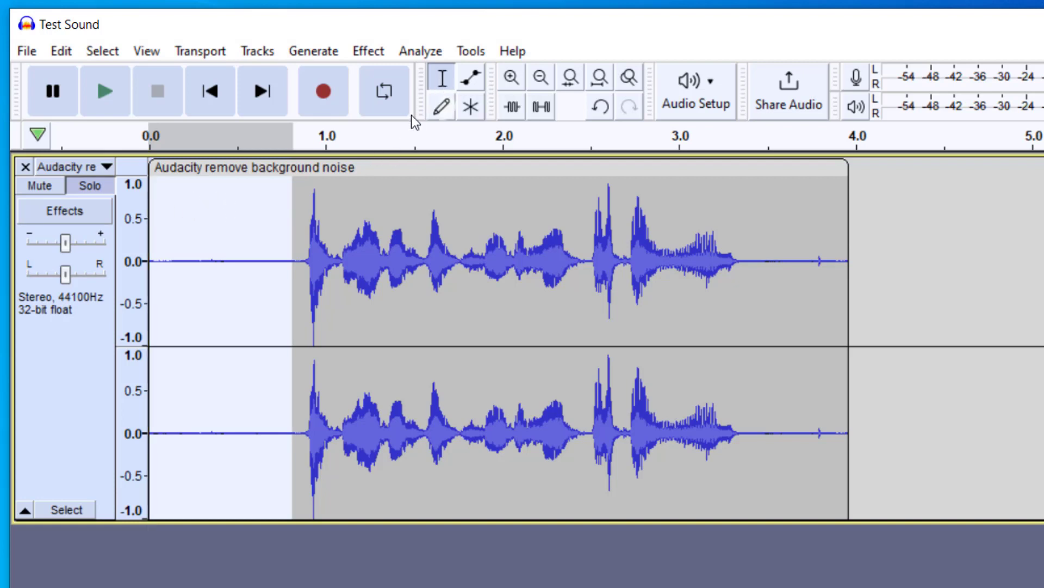
click(274, 222)
drag(286, 220, 150, 234)
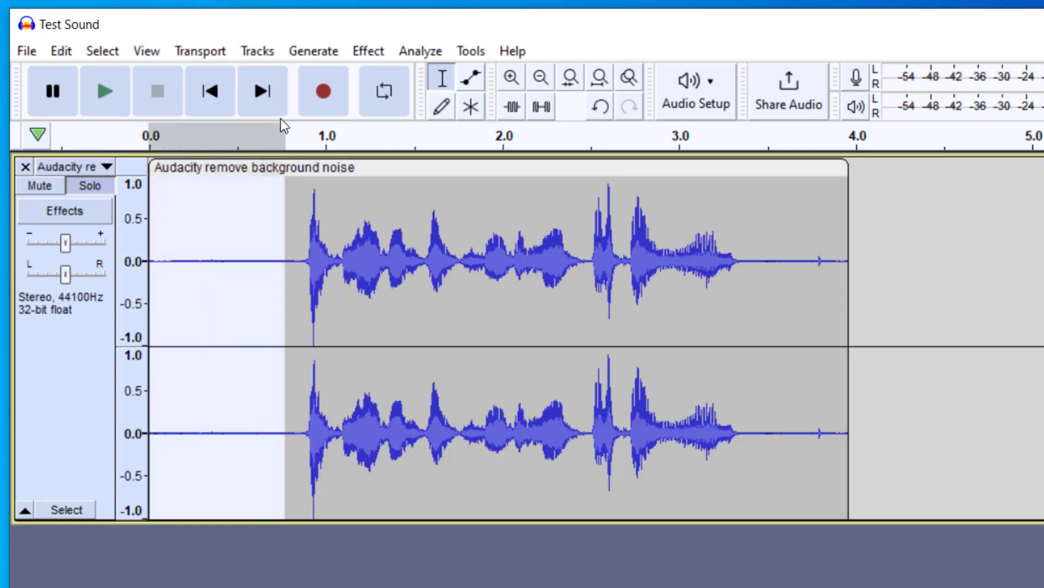
click(365, 54)
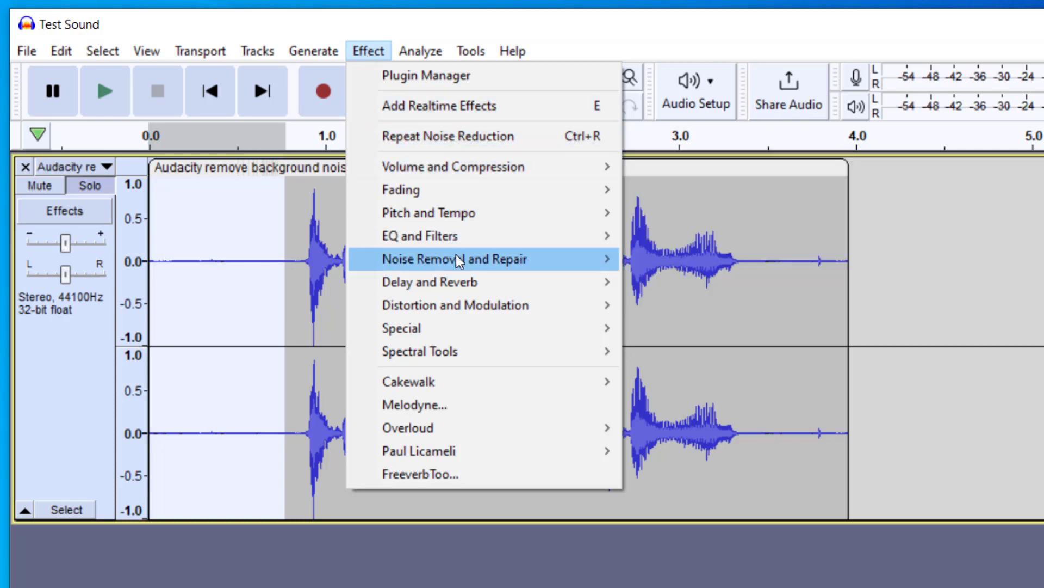
mouse_move(459, 256)
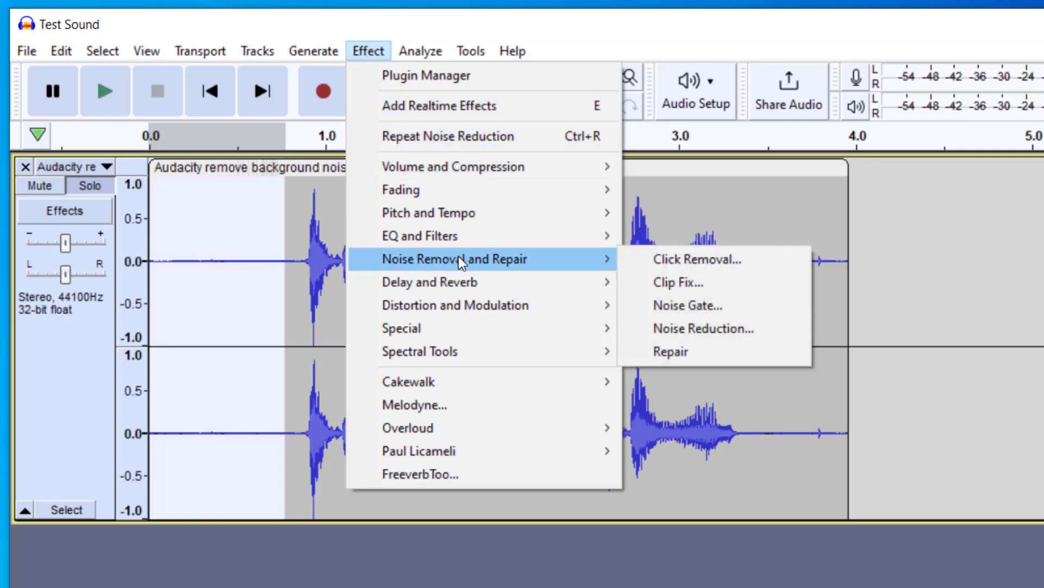
Apply Noise Reduction at 15 dB with sensitivity 6.00 to the selected noise stretch.
click(722, 329)
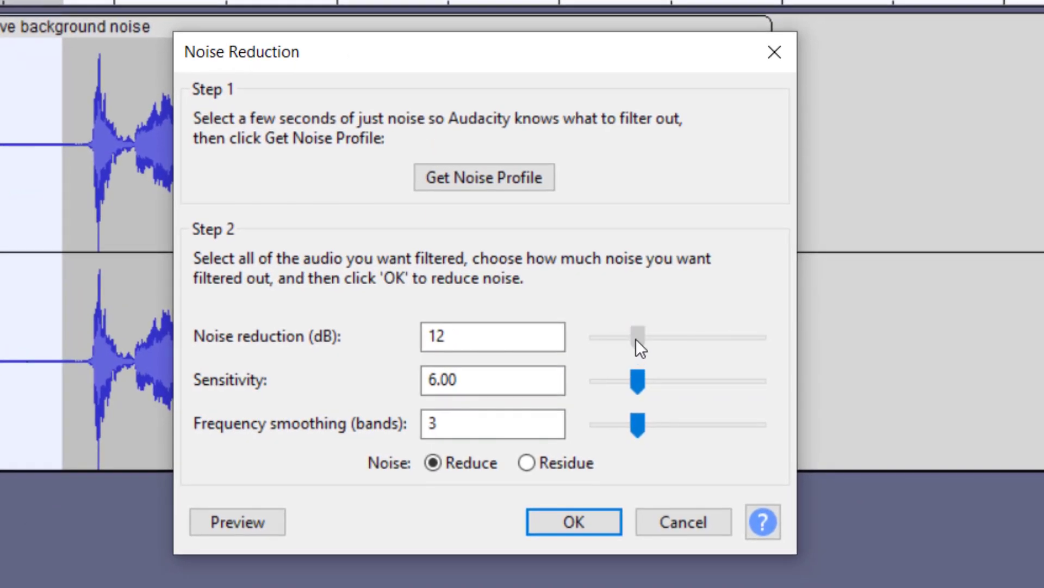
drag(636, 339, 245, 478)
click(242, 507)
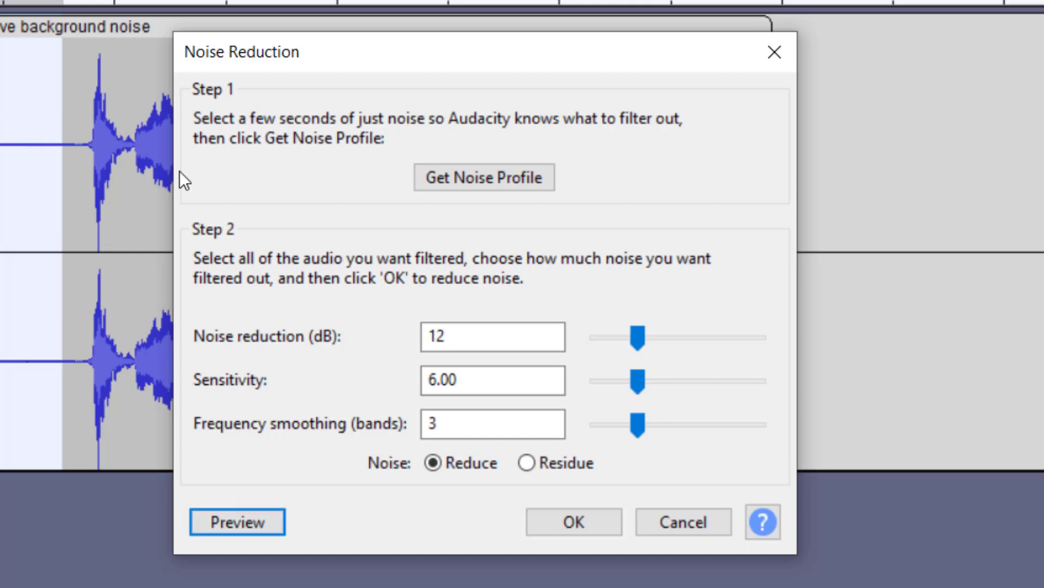
mouse_move(638, 339)
mouse_down()
mouse_move(693, 338)
mouse_move(646, 337)
mouse_up()
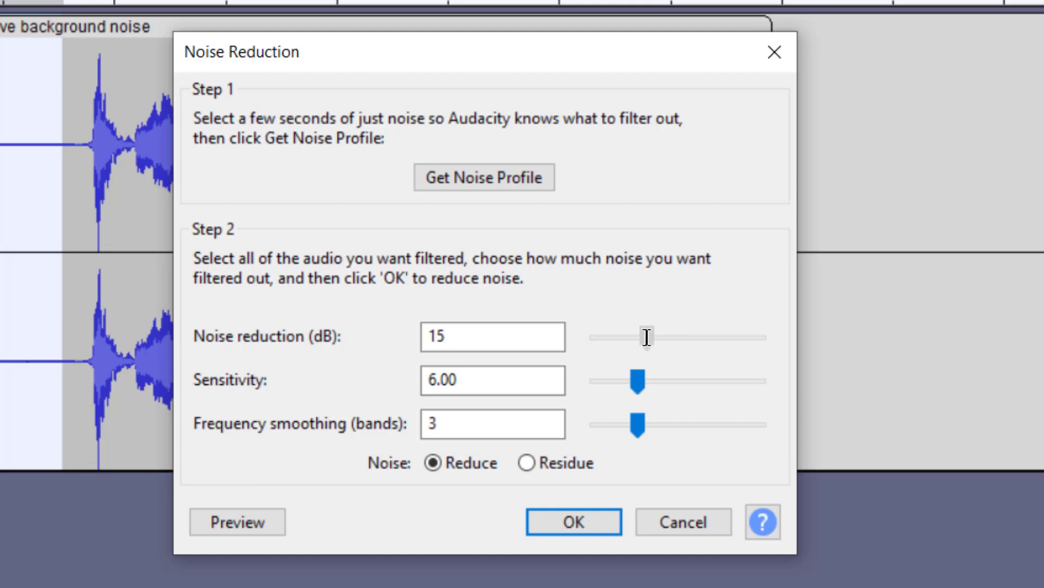
click(589, 521)
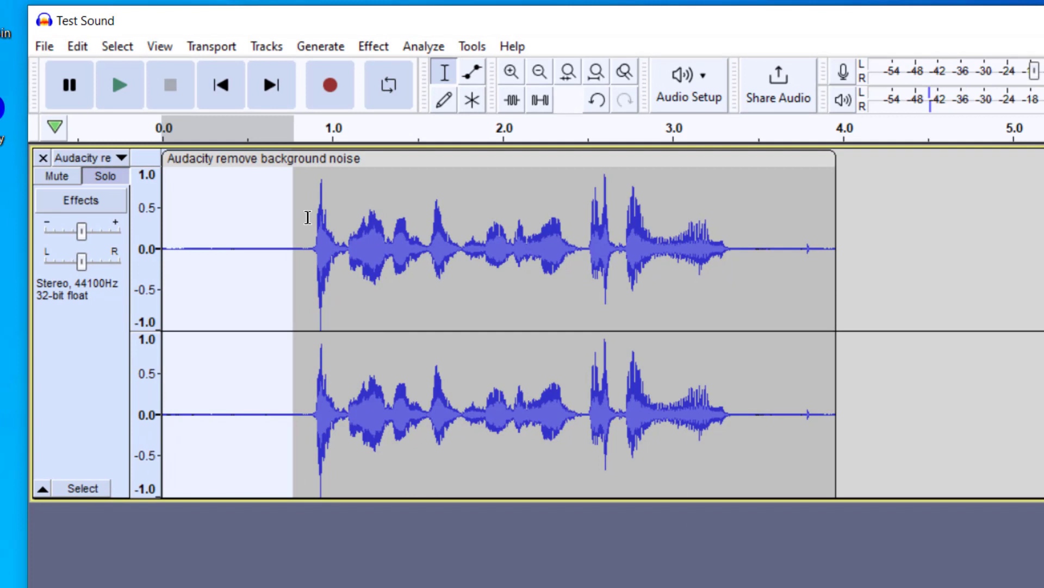
Select the whole voice clip and run Repeat Noise Reduction on it.
click(87, 360)
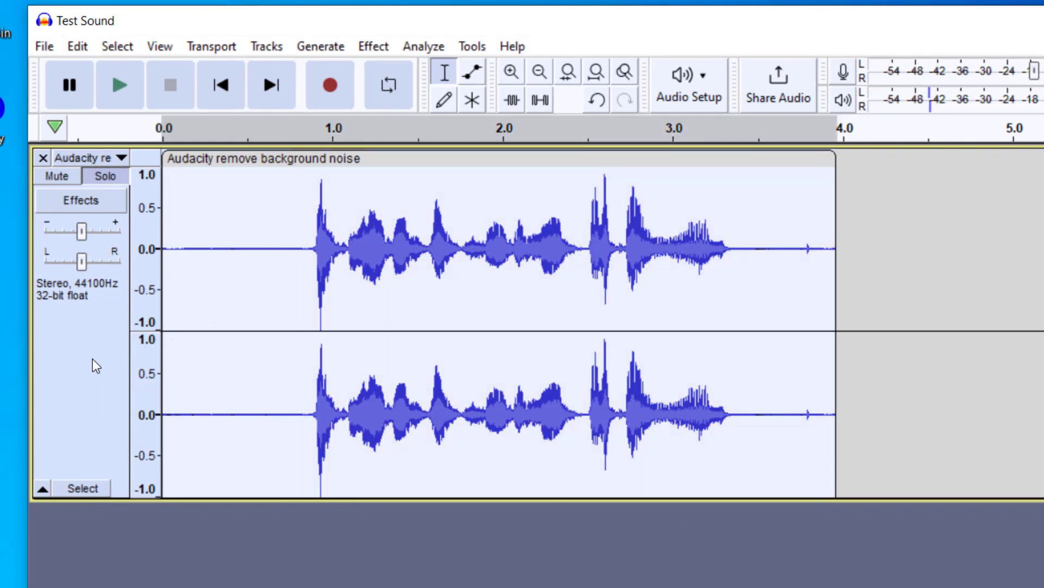
click(228, 283)
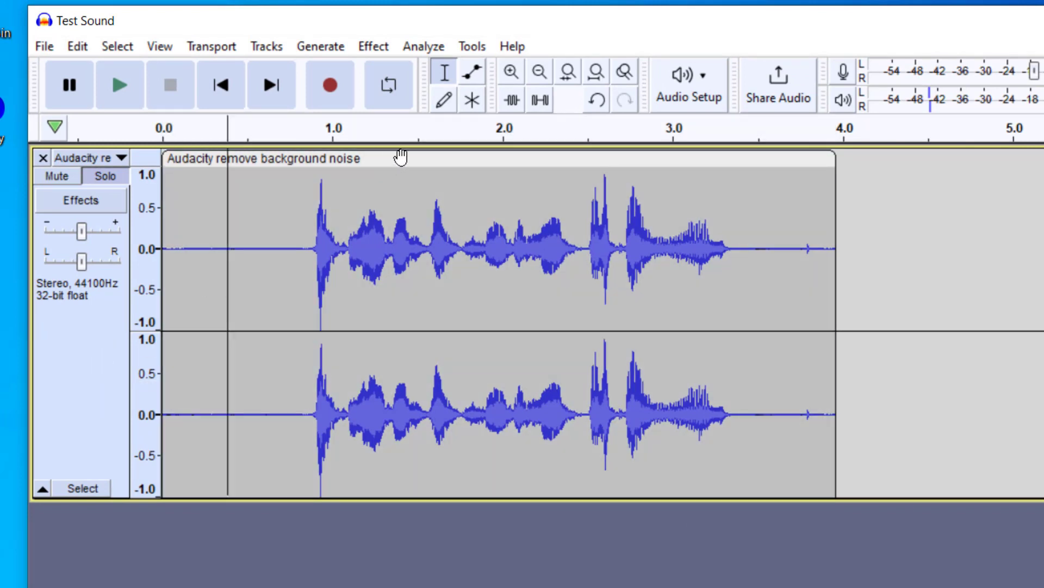
click(429, 160)
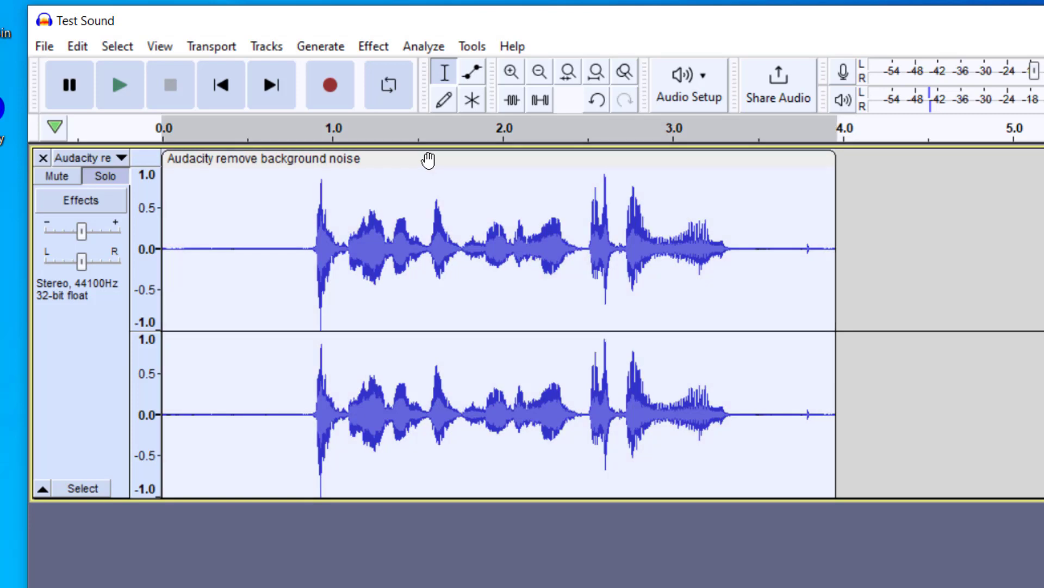
click(376, 46)
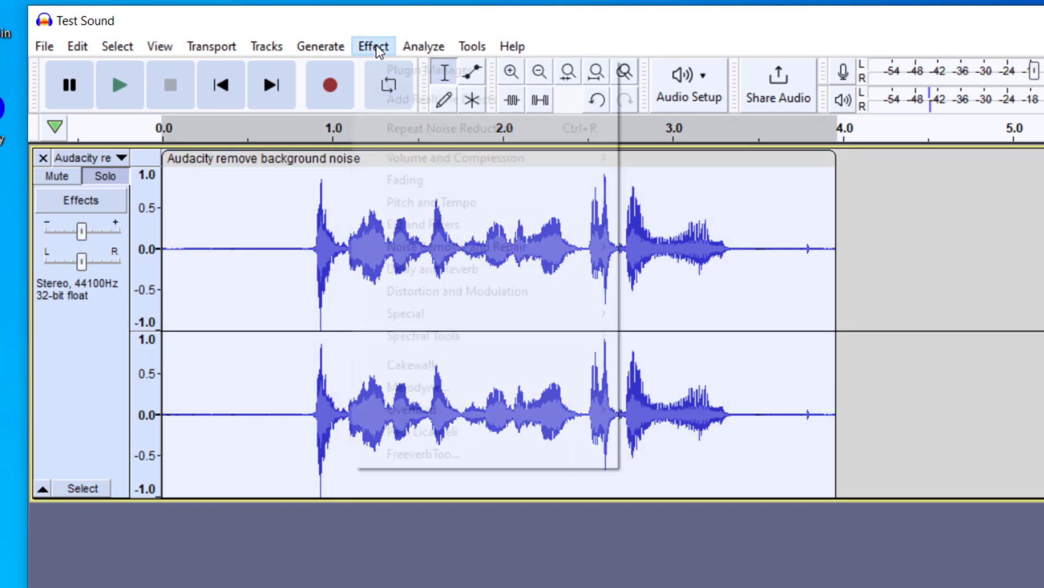
click(400, 130)
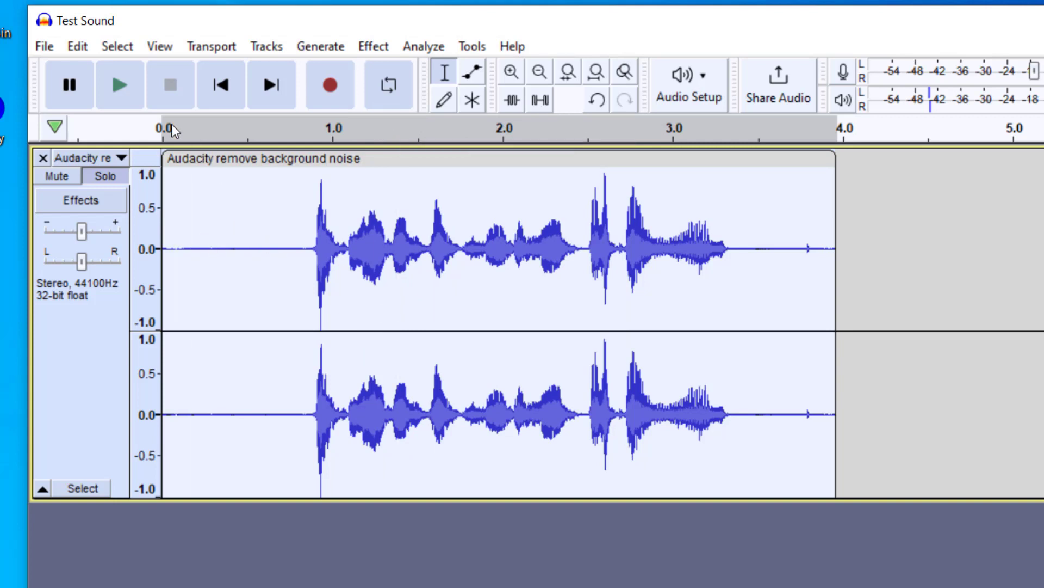
click(129, 96)
click(312, 207)
drag(318, 206, 332, 207)
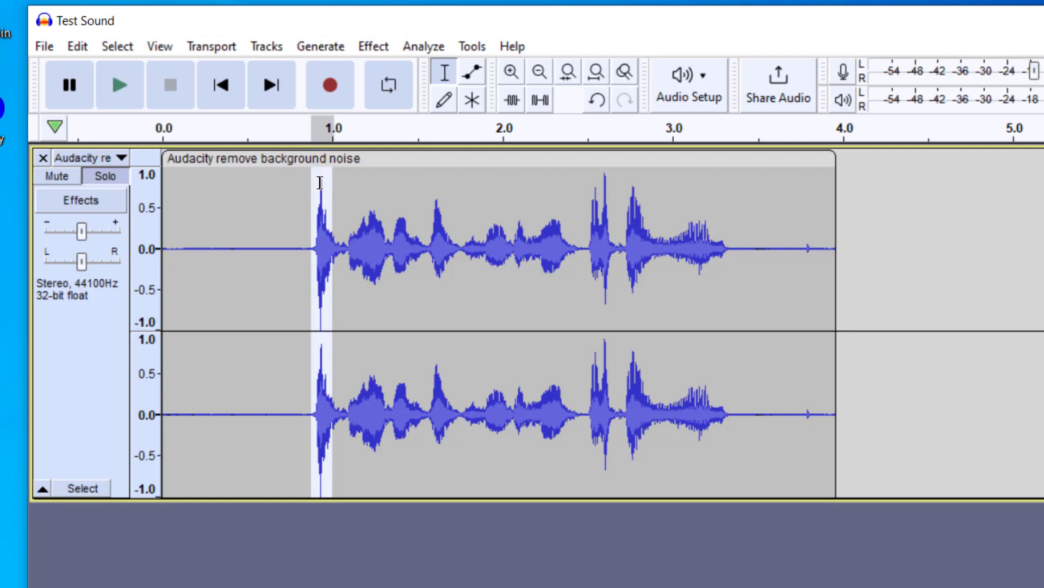
click(252, 222)
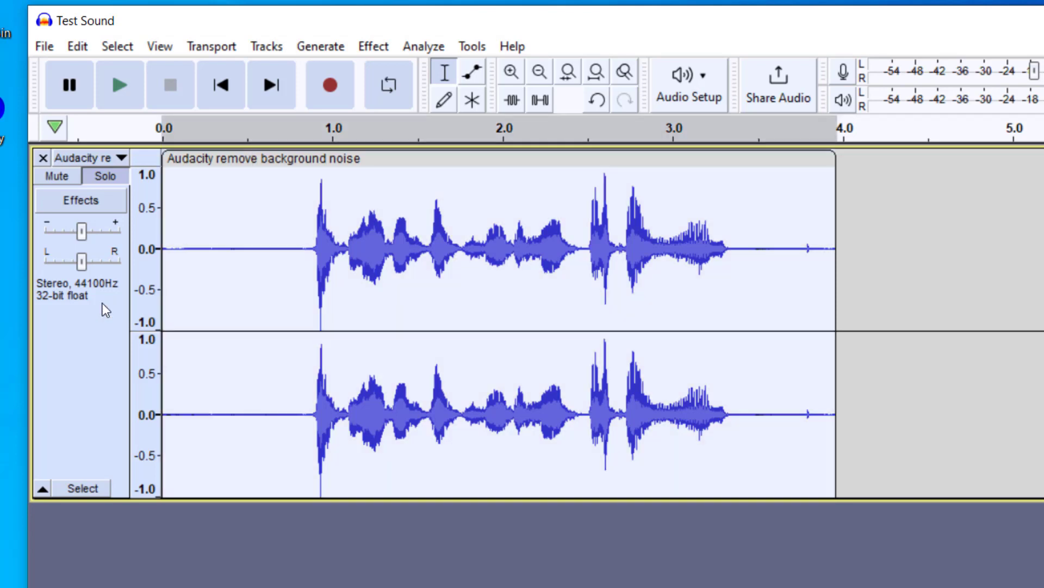
Open the Noise Gate dialog from the Noise Removal and Repair effects.
click(373, 46)
mouse_move(478, 249)
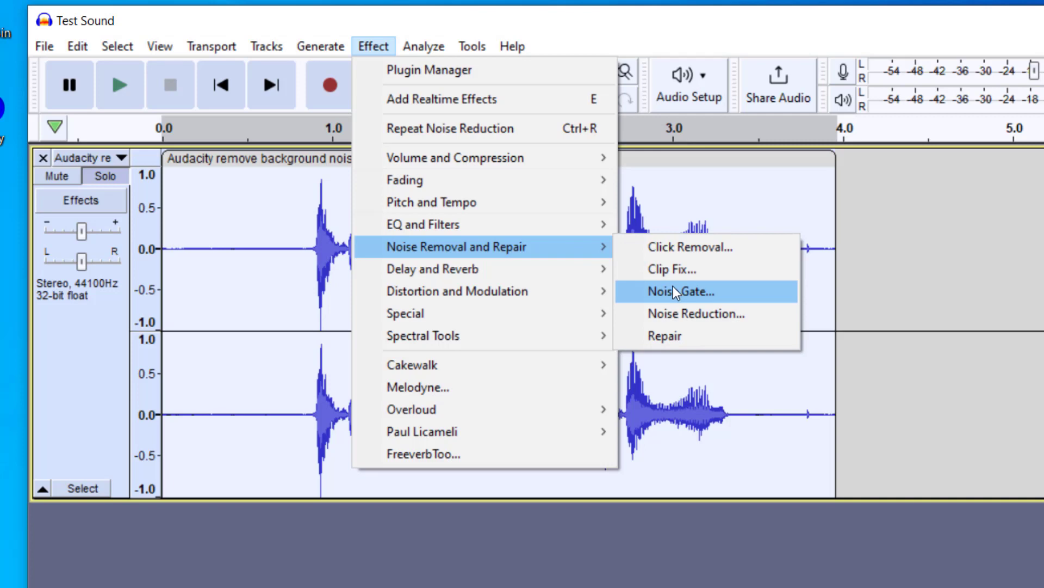
click(723, 291)
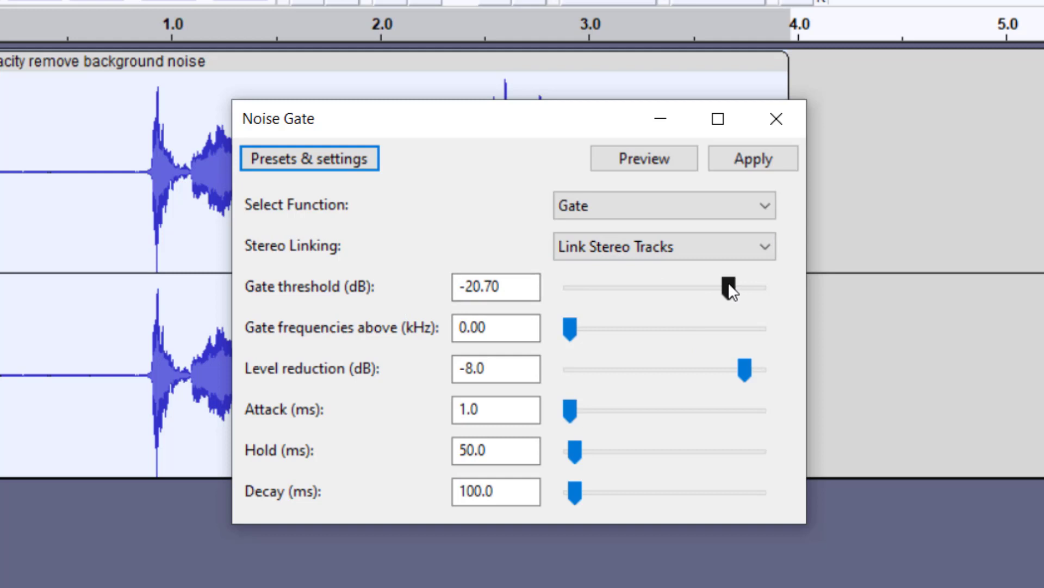
Preview the noise gate while adjusting the threshold, settling near -23.60 dB.
click(656, 158)
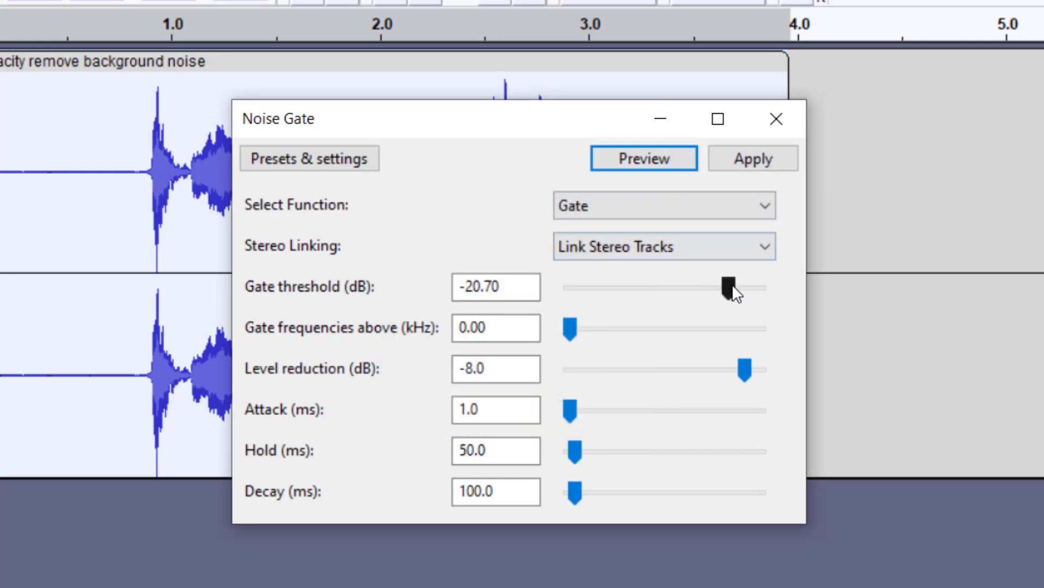
drag(726, 287, 748, 286)
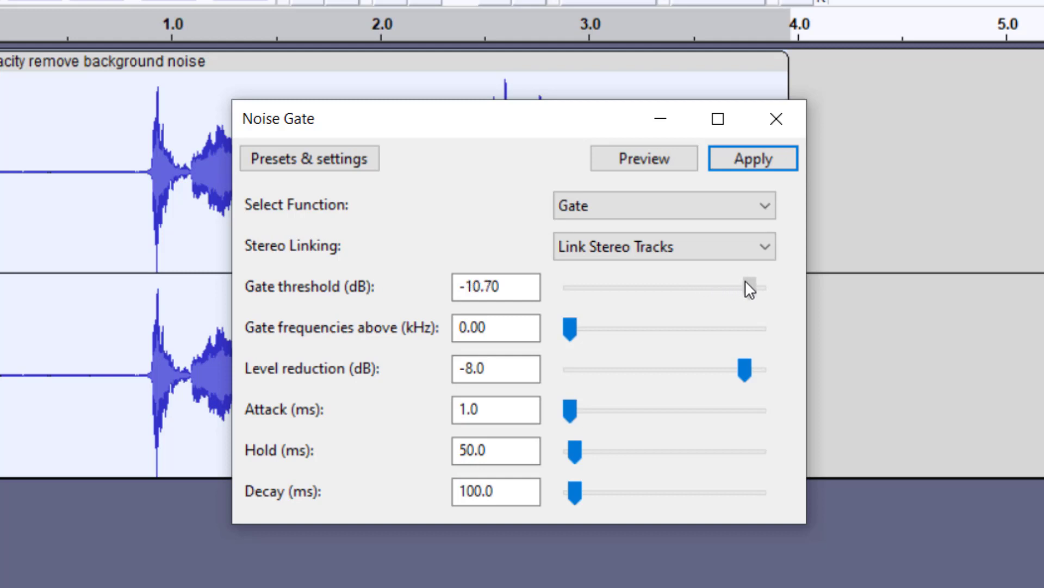
click(658, 156)
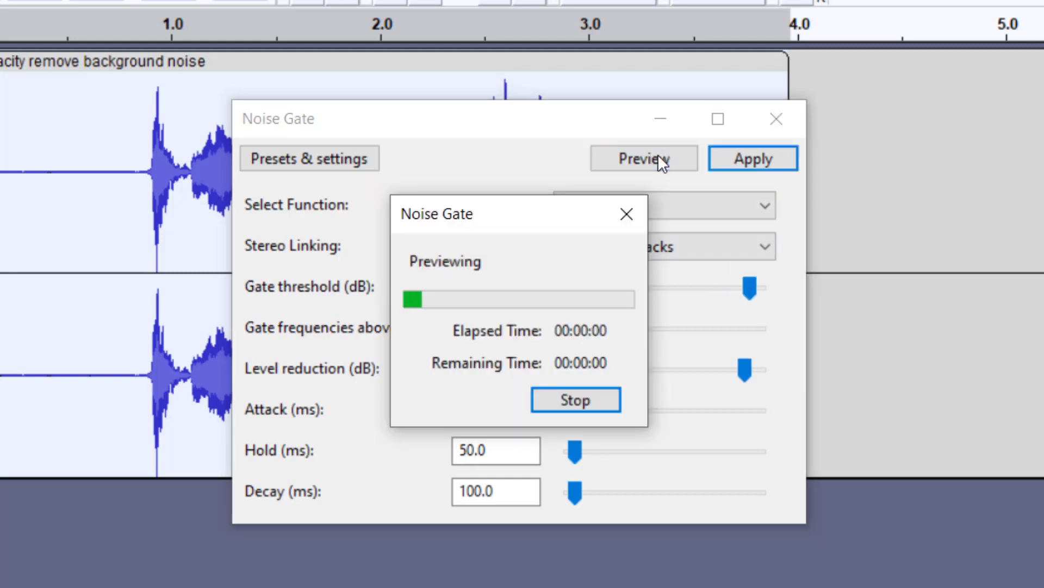
click(605, 397)
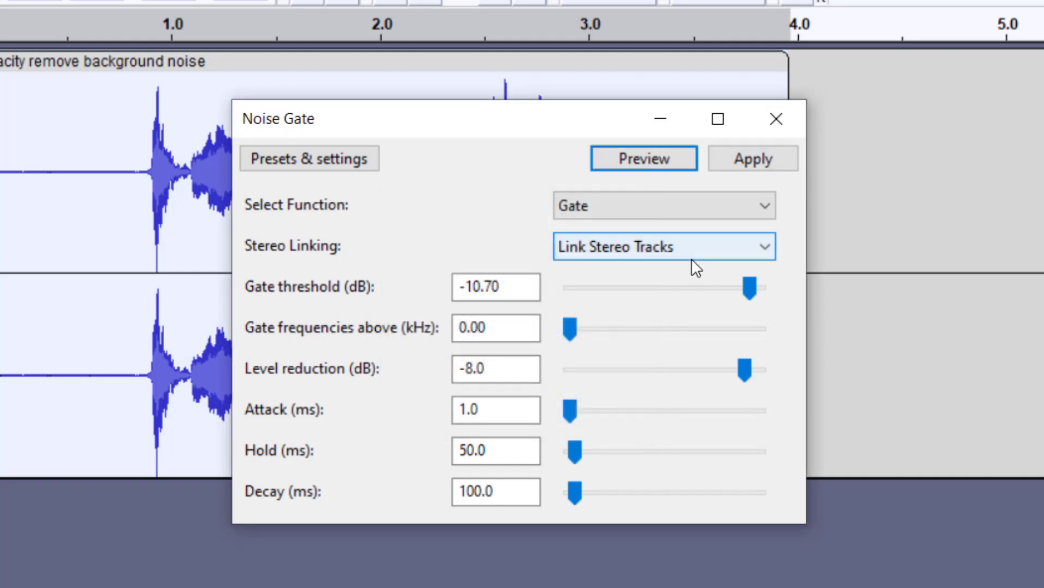
drag(753, 280, 724, 279)
click(661, 164)
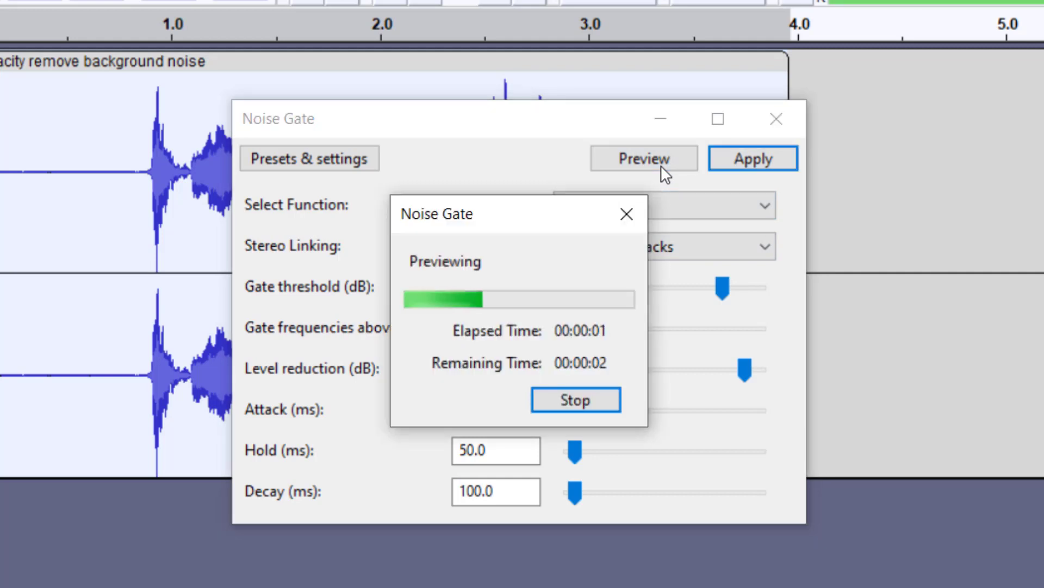
click(603, 397)
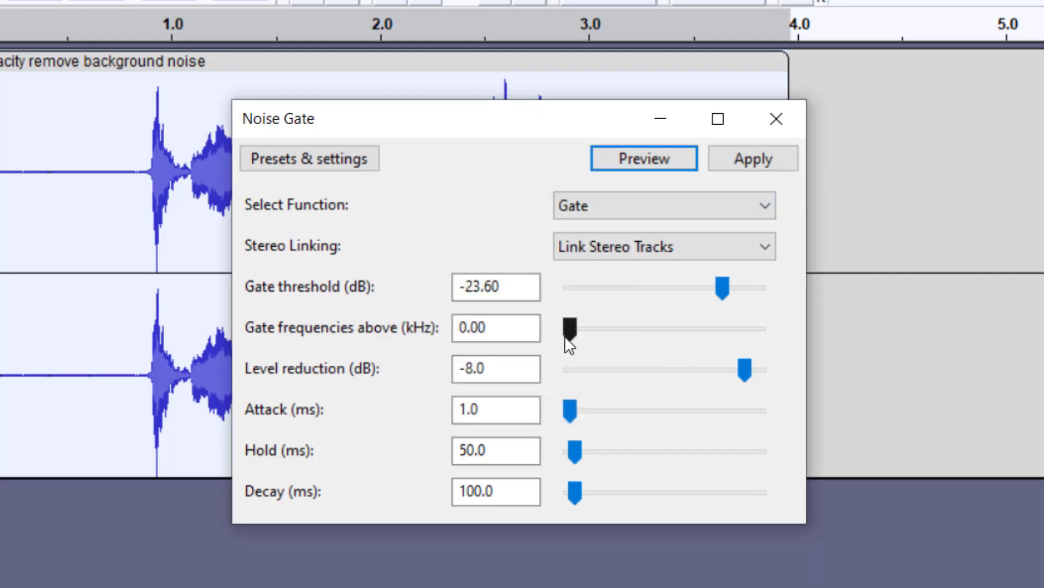
Try a deeper level reduction, settle on -12 dB, and apply the noise gate.
drag(745, 372, 708, 365)
key(alt+p)
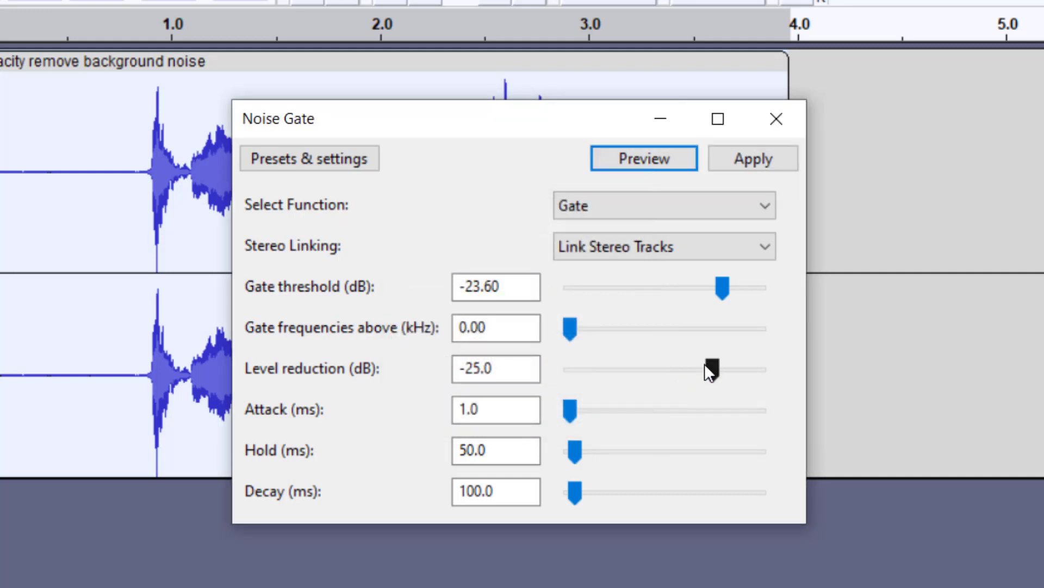
click(705, 364)
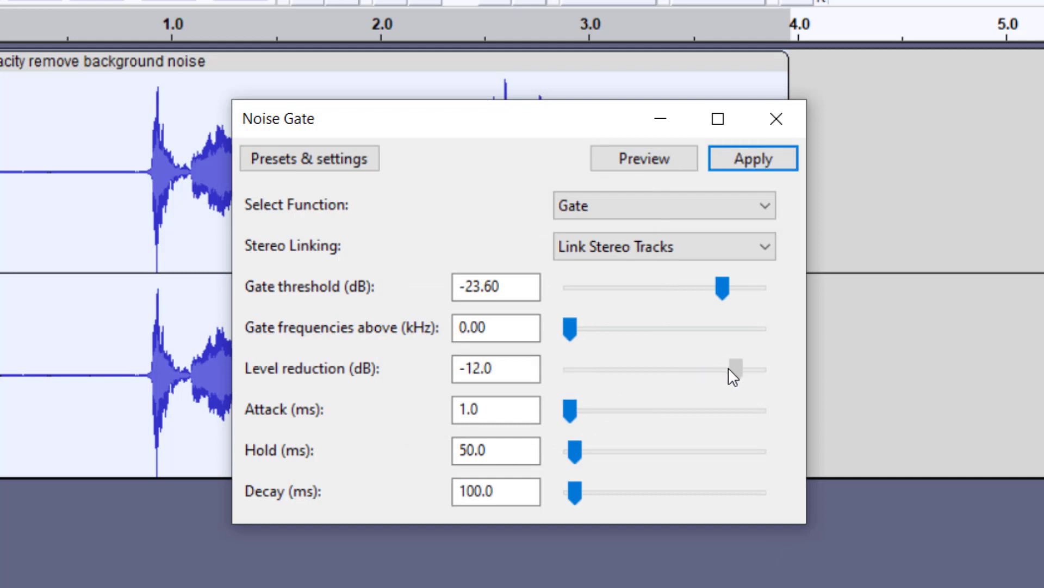
click(759, 158)
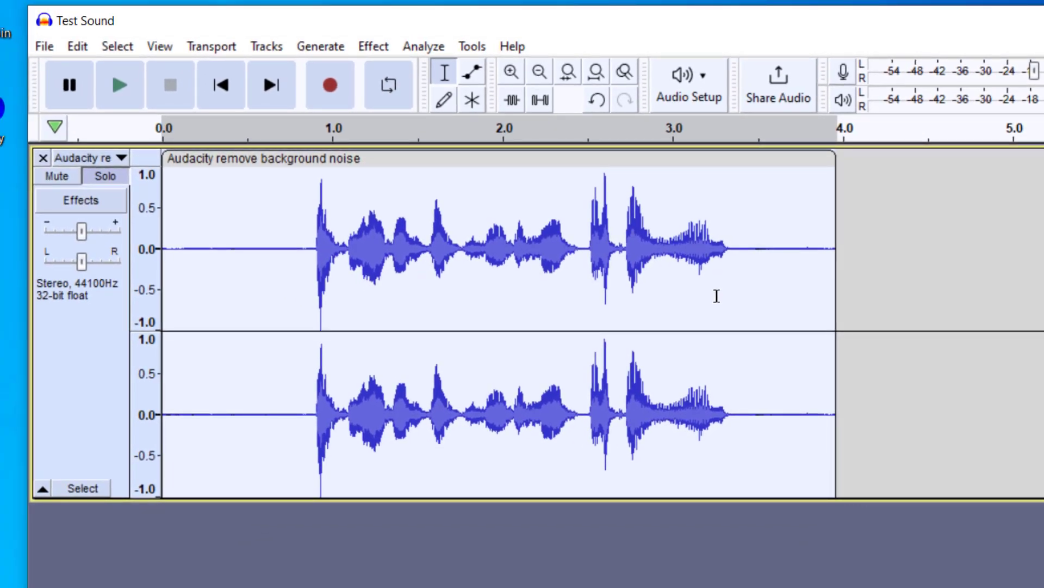
Apply Normalize from Volume and Compression at -1.0 dB peak, removing DC offset.
click(373, 46)
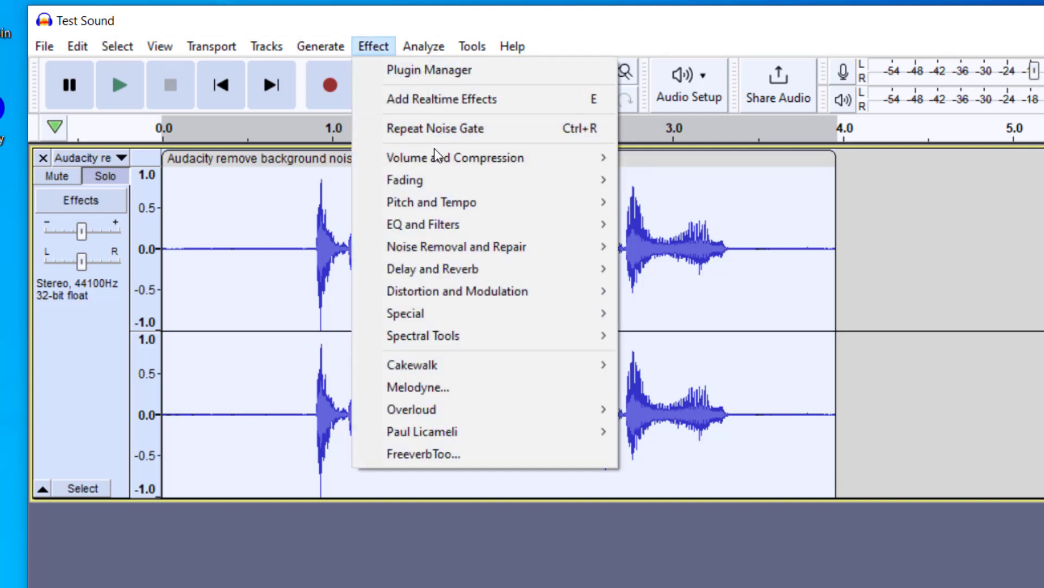
mouse_move(439, 158)
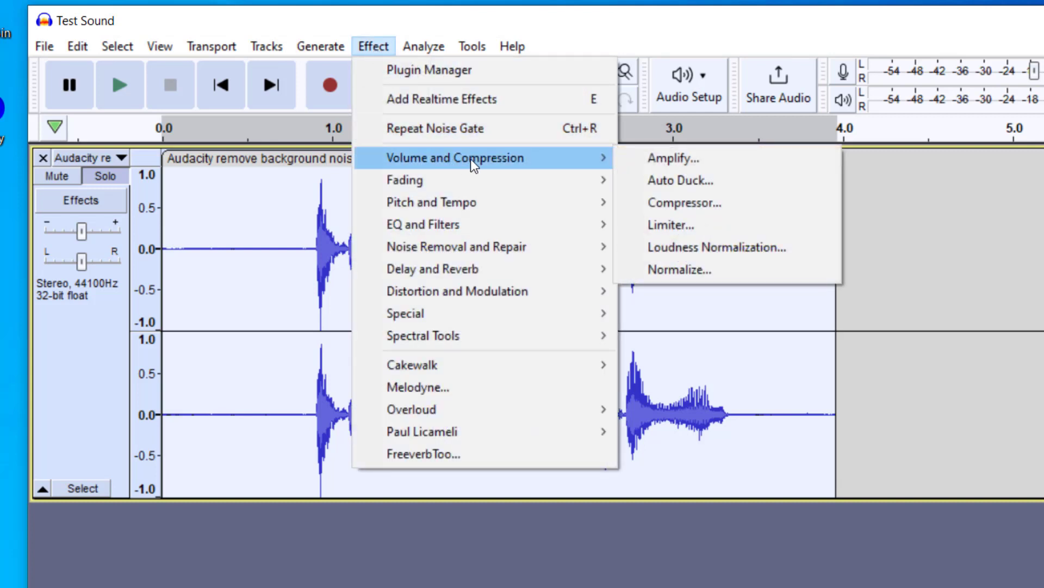
click(708, 270)
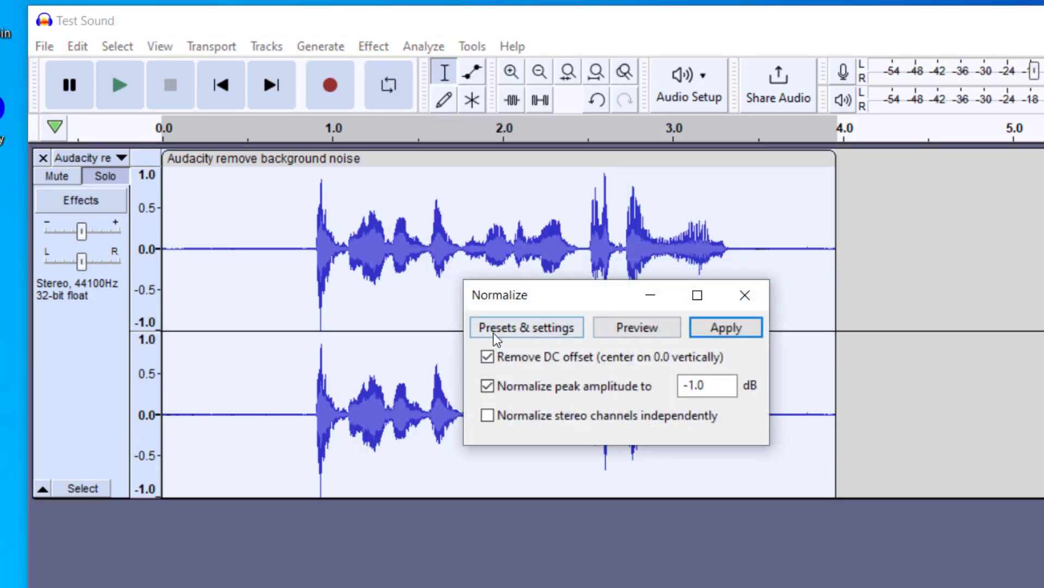
click(727, 327)
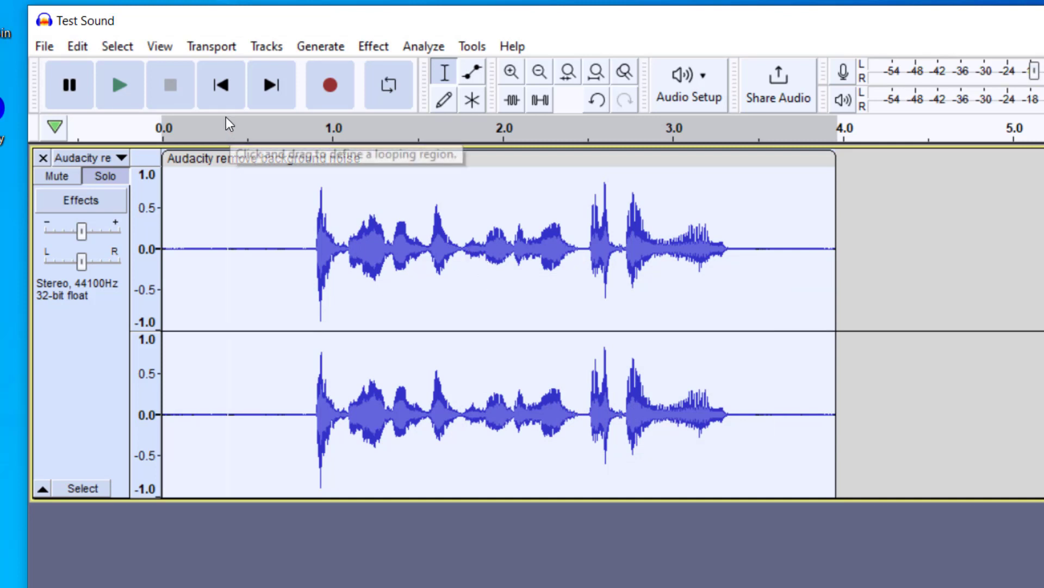
Play back the cleaned recording, then duplicate the track with Ctrl+D.
click(122, 87)
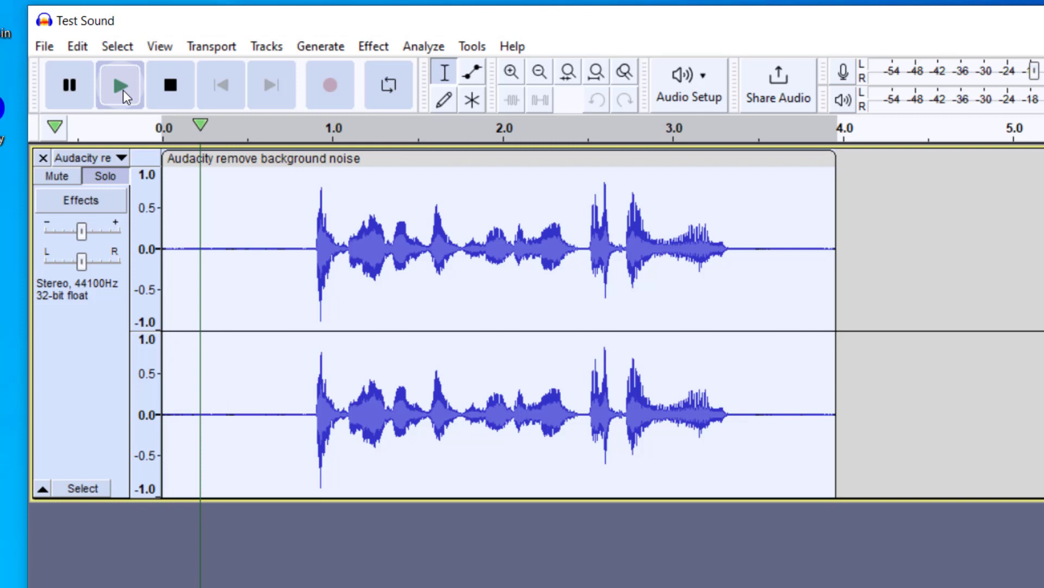
click(165, 91)
key(ctrl+d)
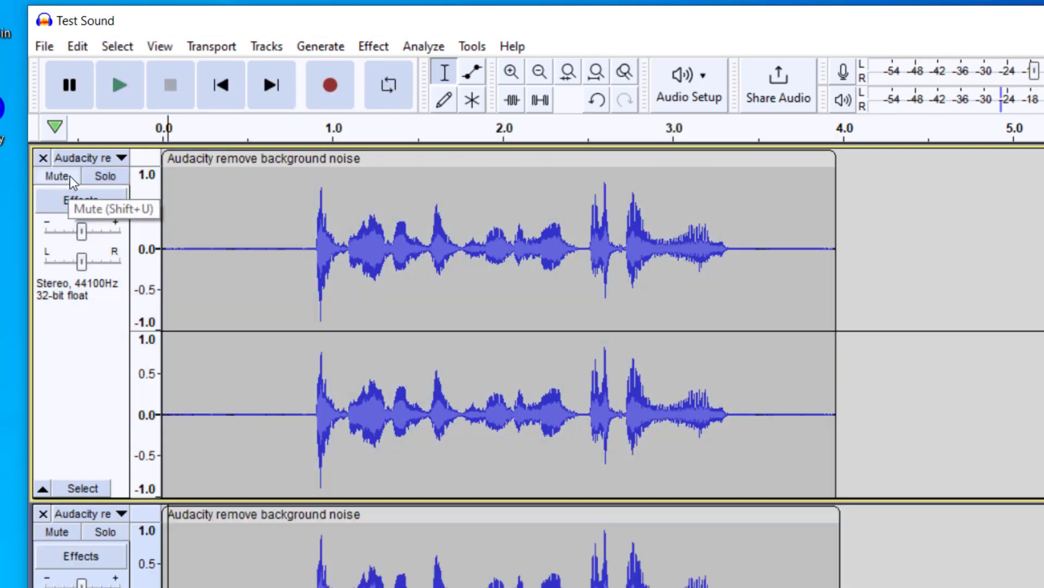
Mute the upper track and play the duplicate on its own.
click(56, 175)
scroll(186, 351, down, 5)
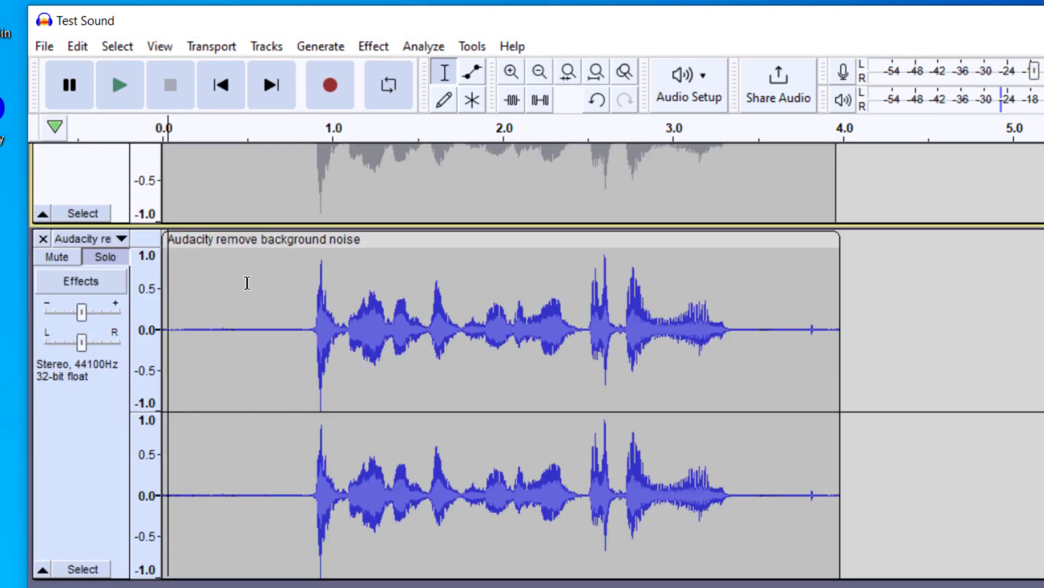
click(134, 92)
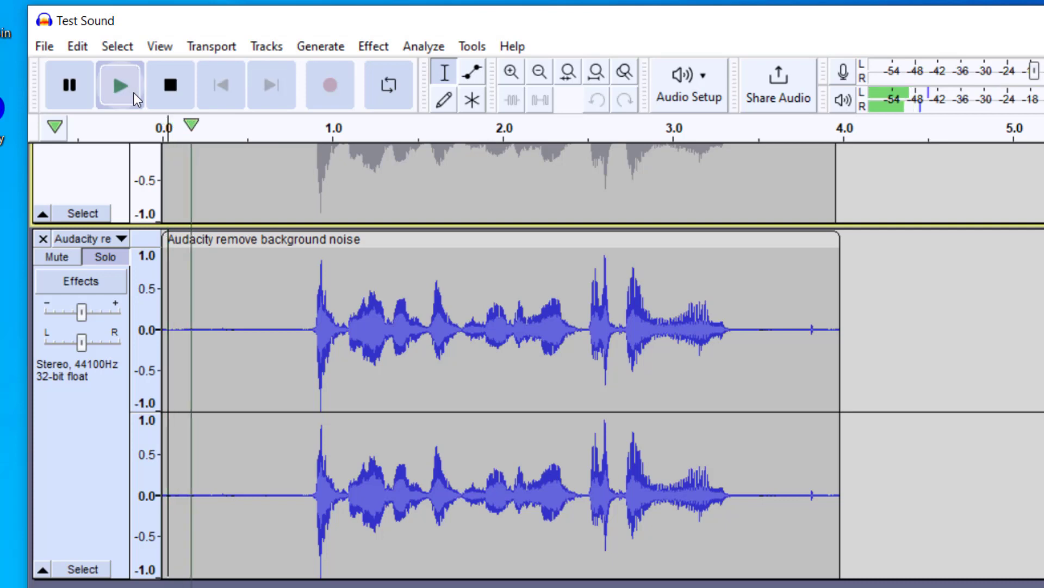
click(169, 87)
Unmute the upper track, mute the lower duplicate, and play the upper track alone.
scroll(252, 292, up, 5)
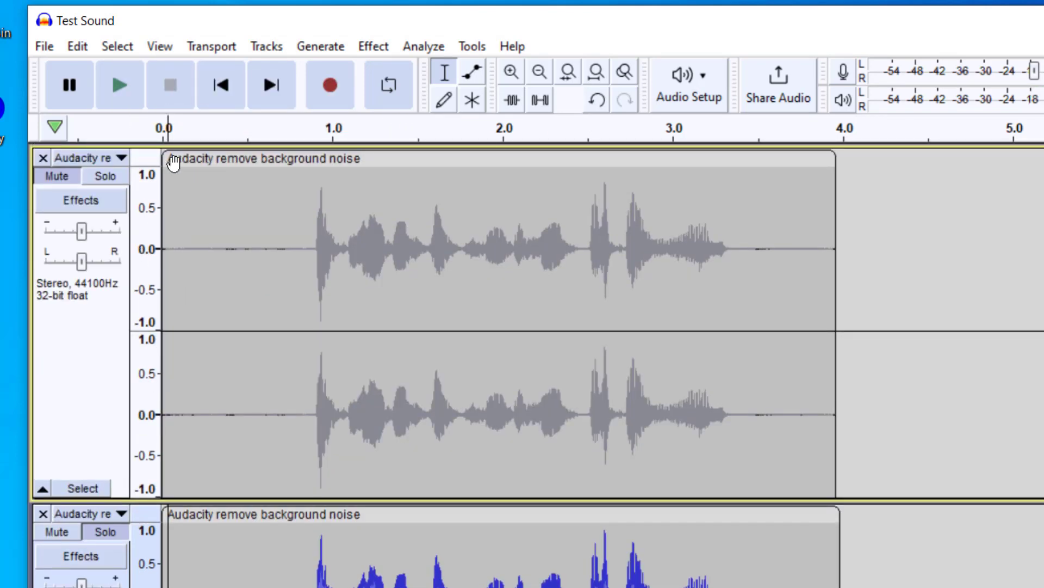
click(77, 177)
scroll(98, 326, down, 2)
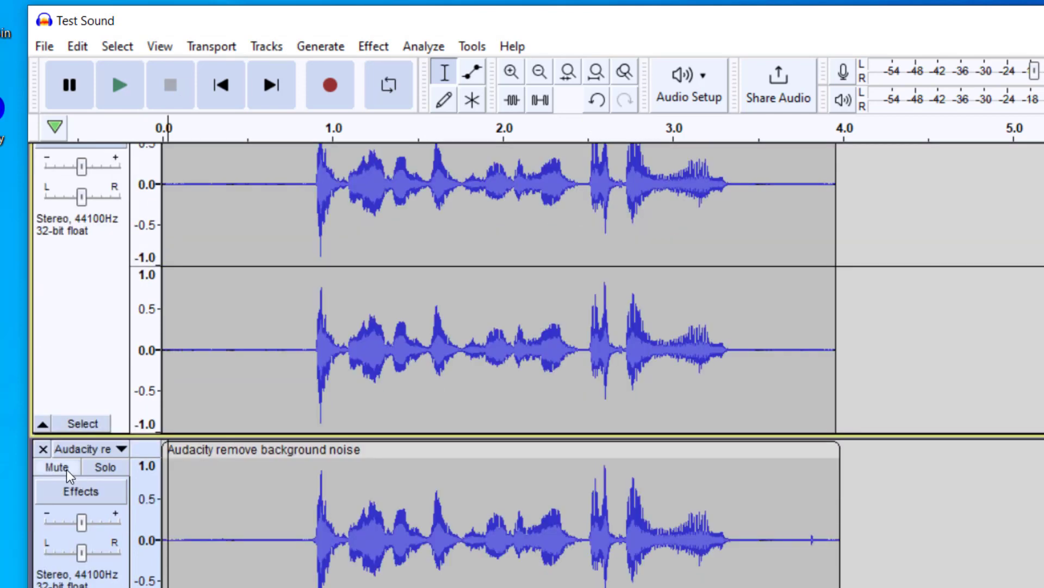
click(56, 467)
scroll(103, 443, down, 5)
scroll(173, 170, up, 7)
click(125, 82)
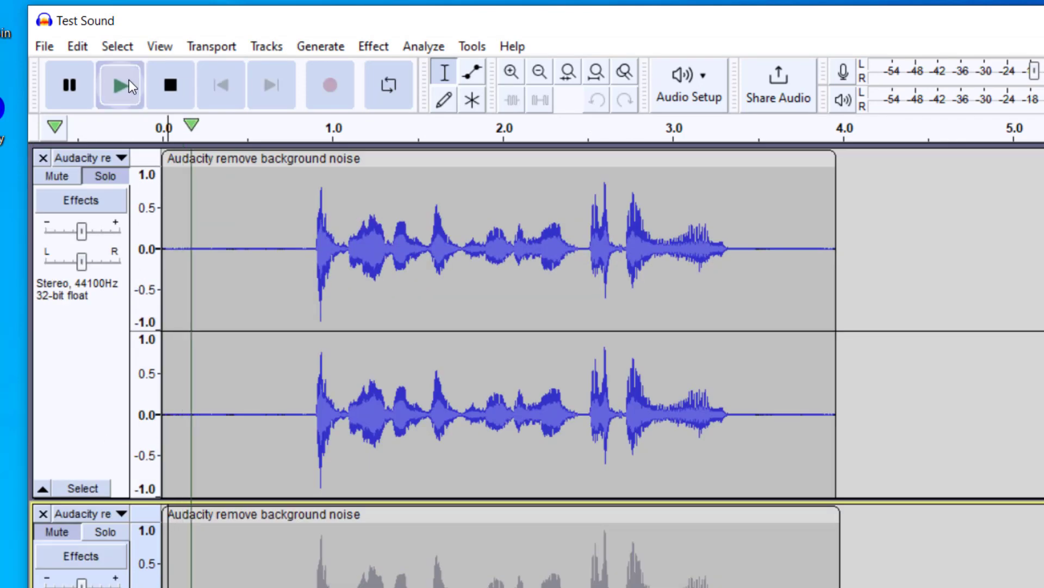
click(169, 85)
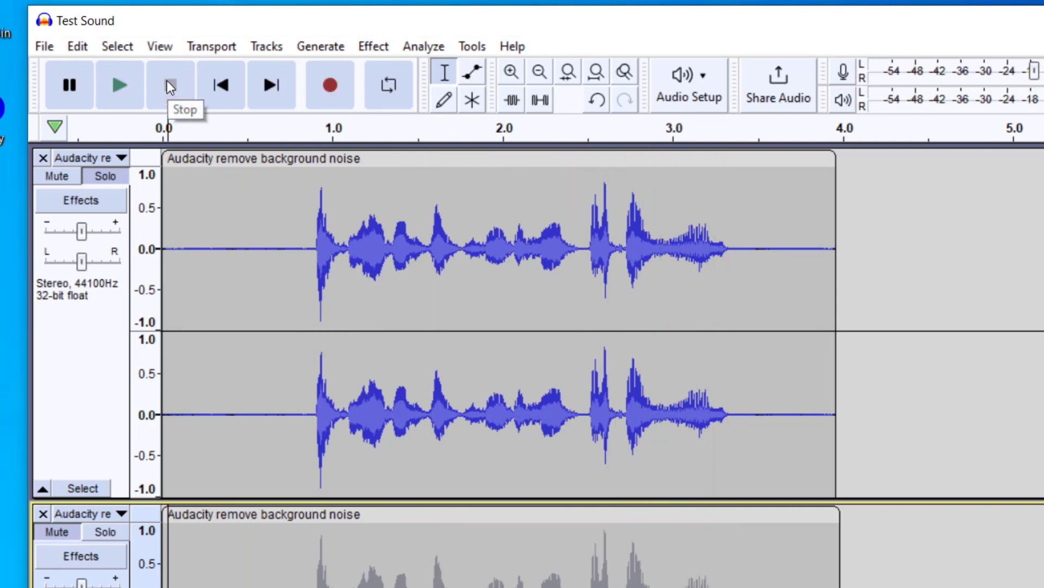
click(264, 158)
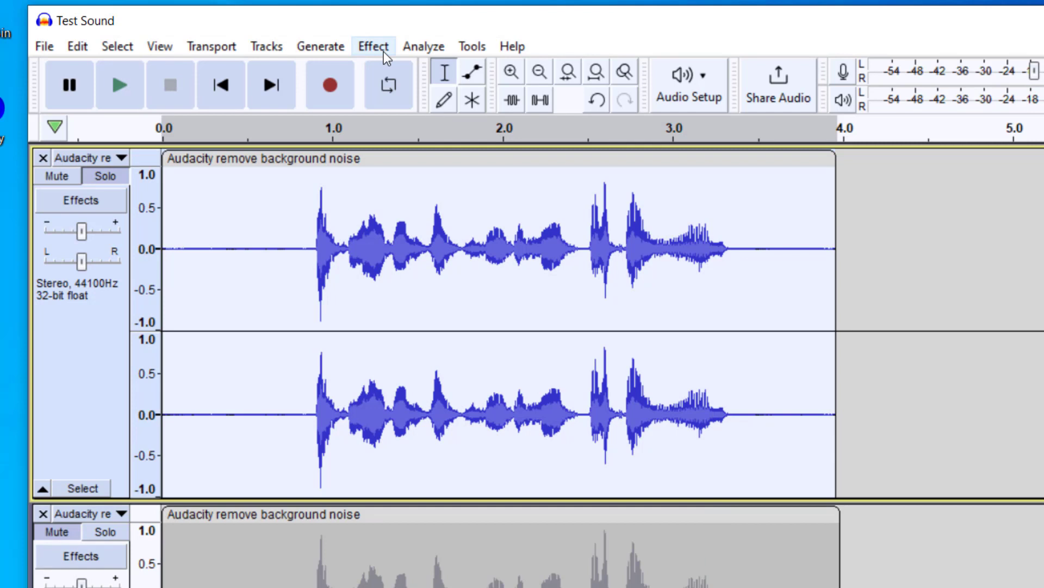
click(383, 52)
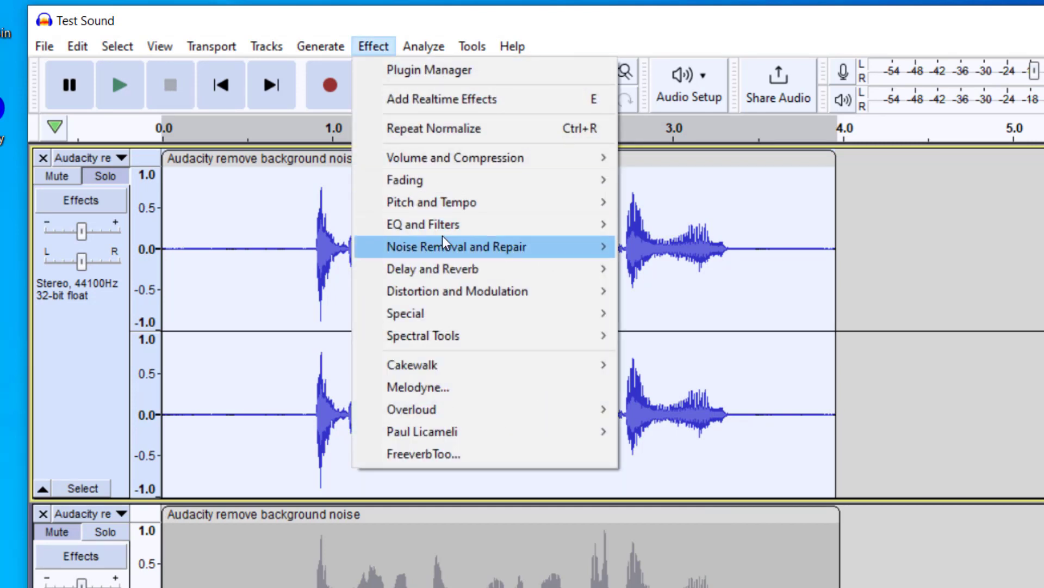
mouse_move(443, 224)
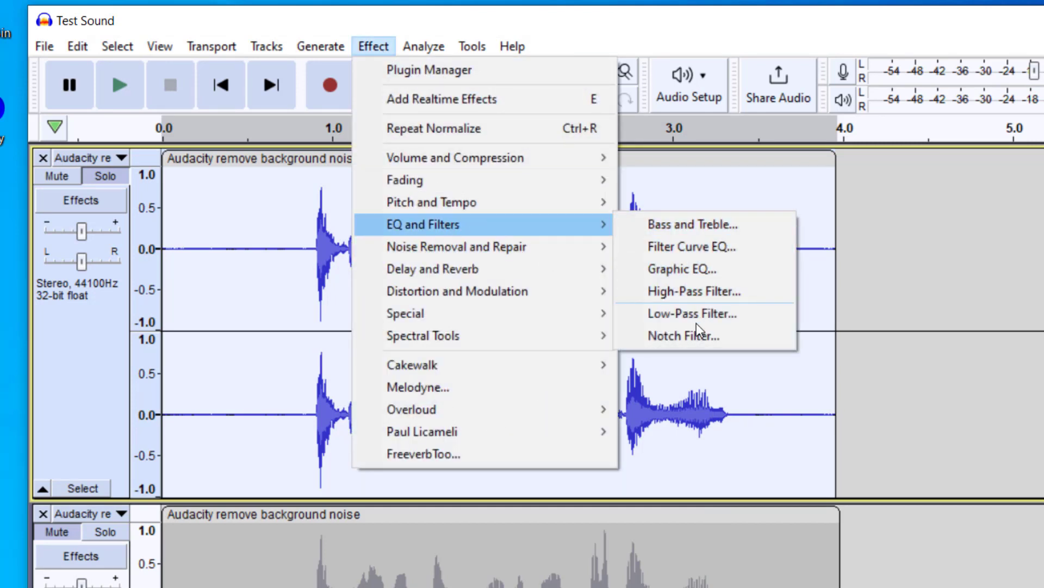
click(705, 245)
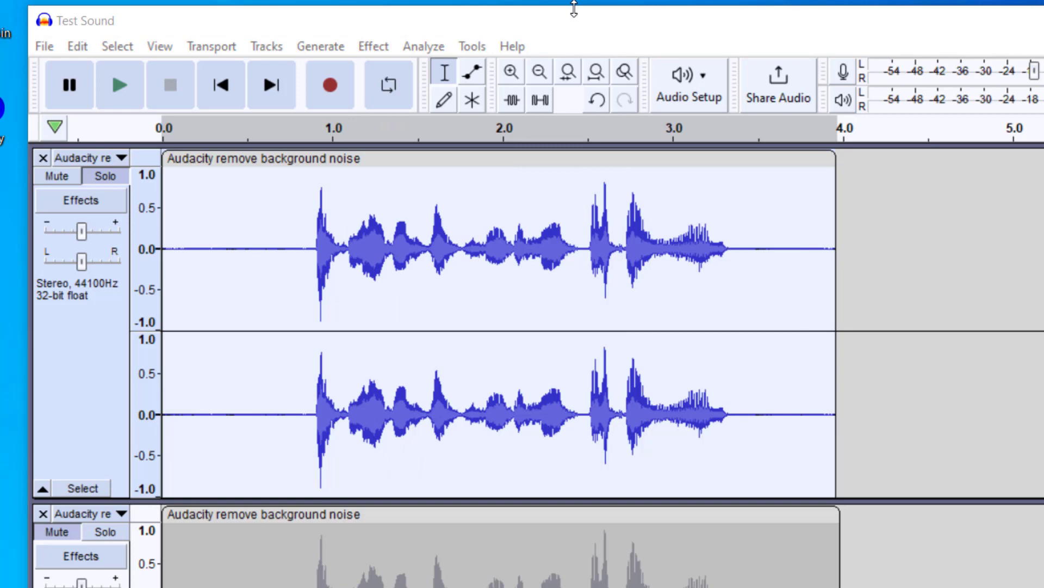
Unmute the lower track, then select and silence the short click around 3.8 s.
scroll(680, 216, down, 3)
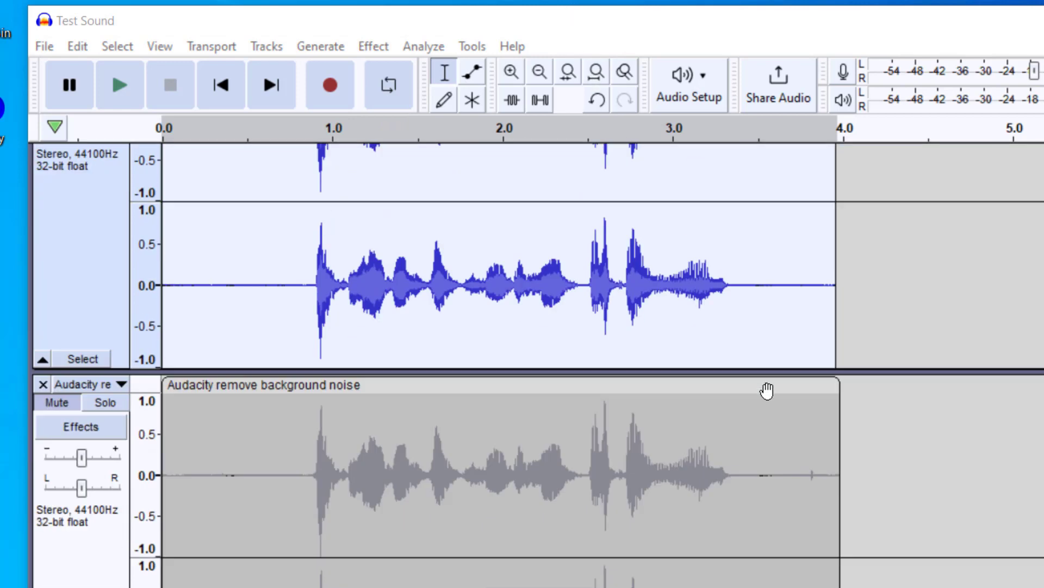
scroll(650, 407, down, 3)
click(65, 270)
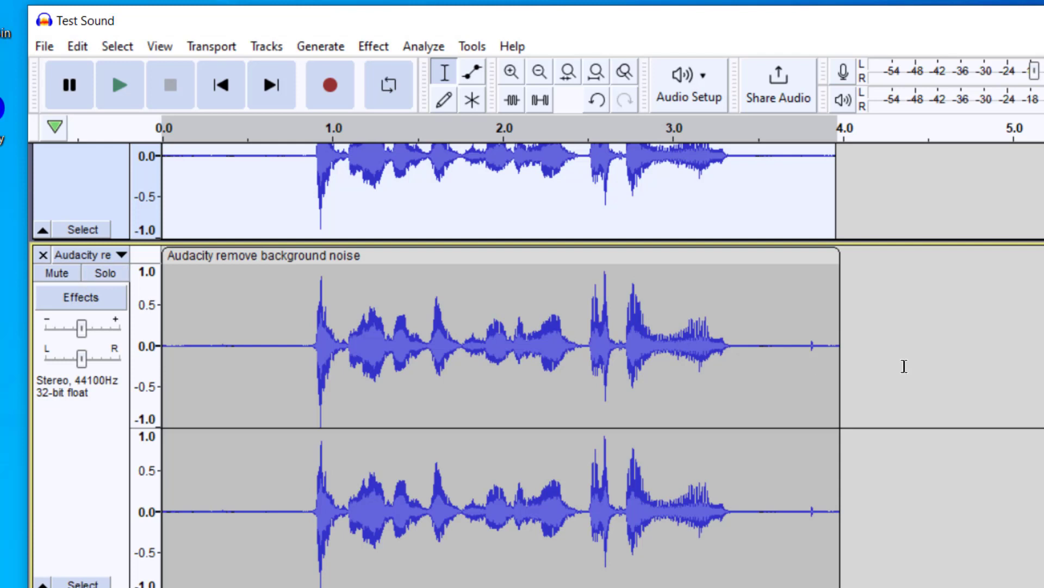
click(790, 290)
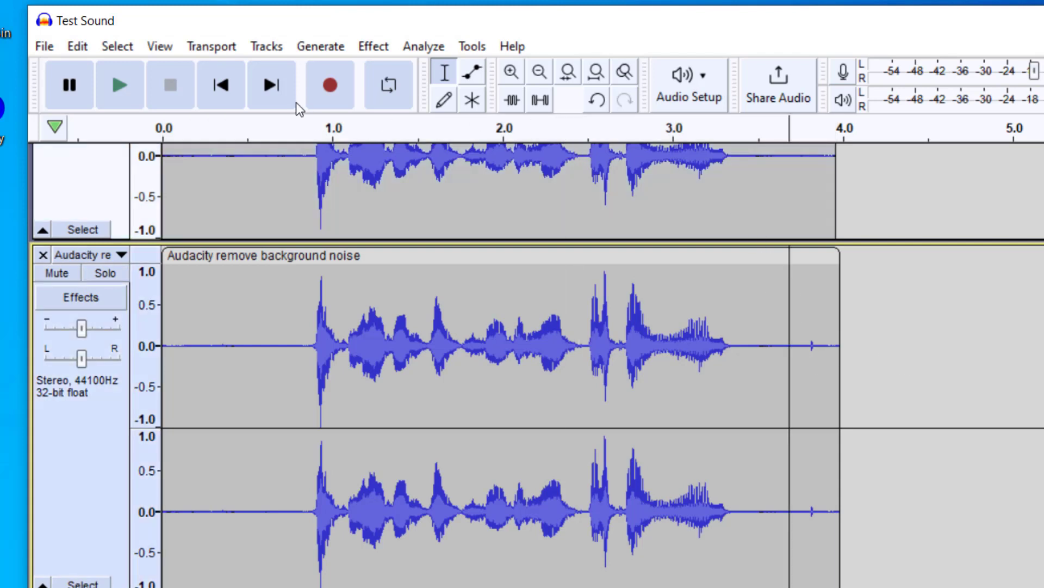
drag(807, 344, 818, 344)
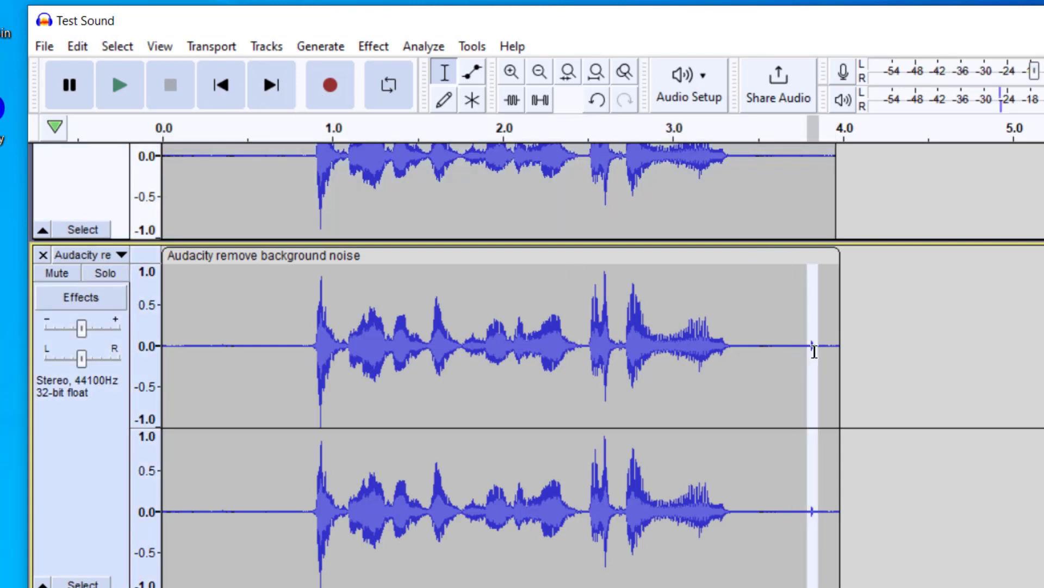
click(539, 100)
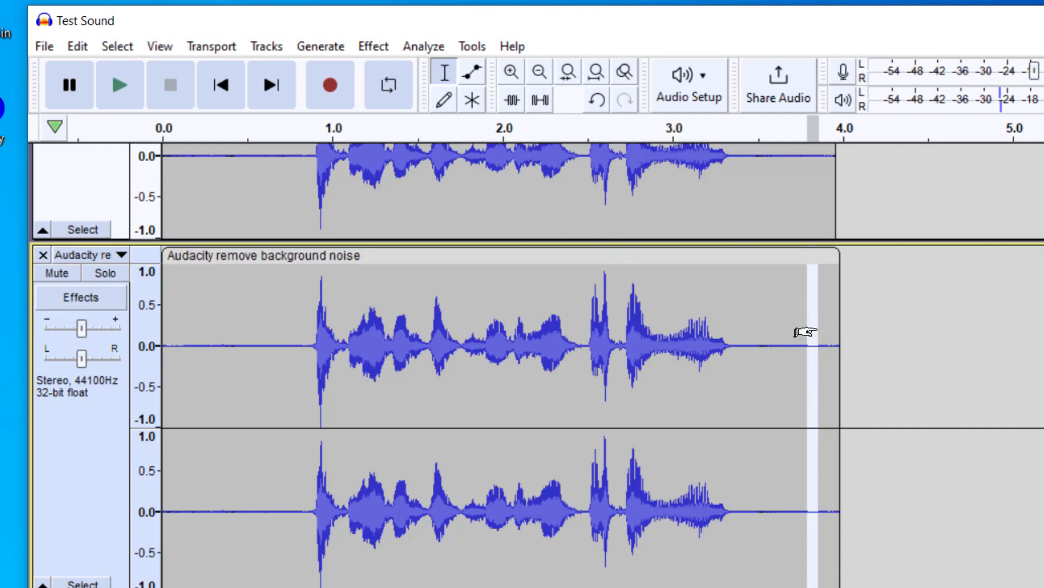